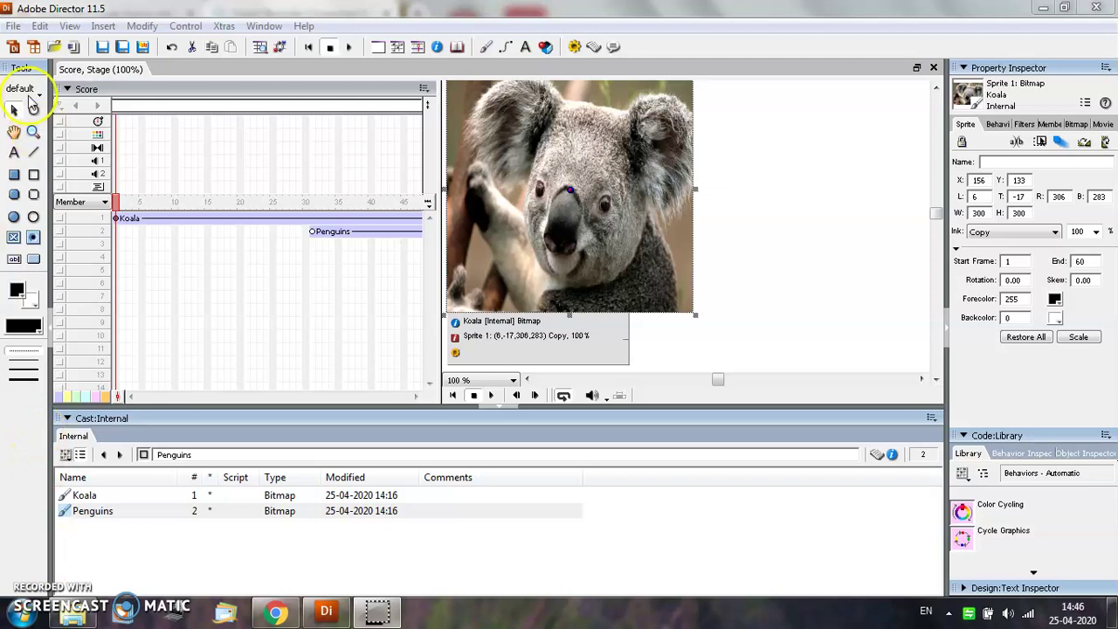
Open the File menu to begin importing media into the movie.
click(13, 26)
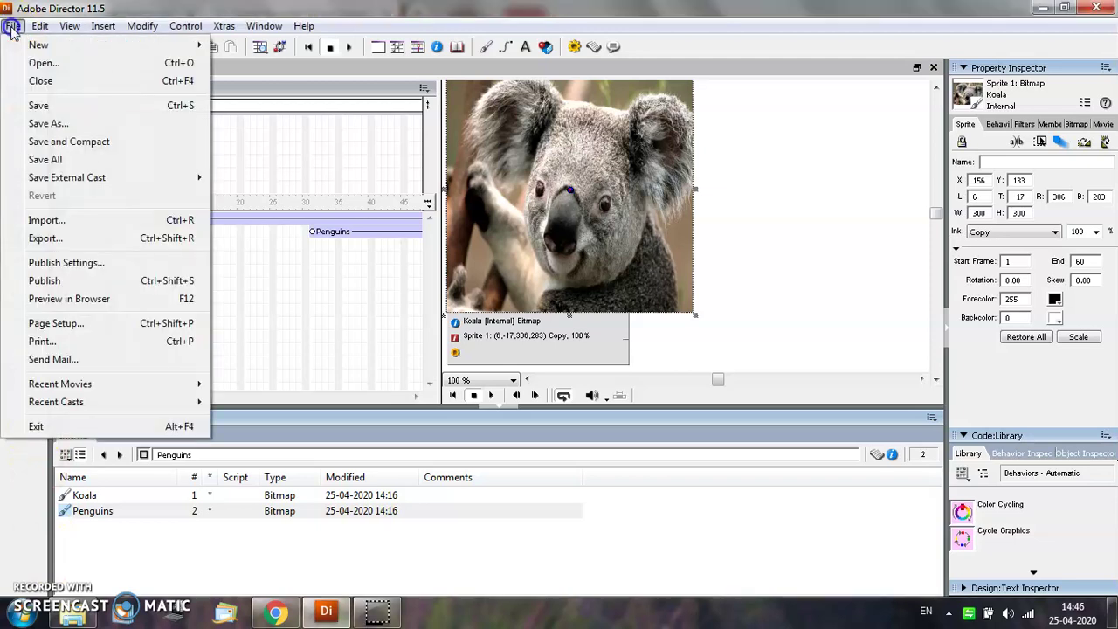
Open the Import window and leave the Media option on Standard Import.
click(46, 220)
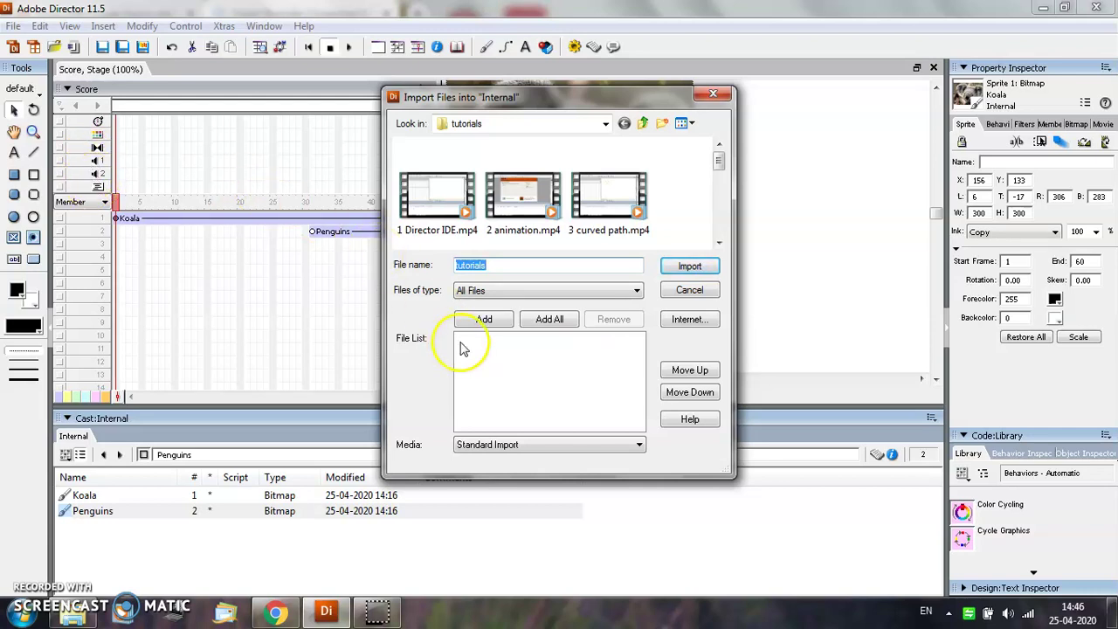
click(492, 446)
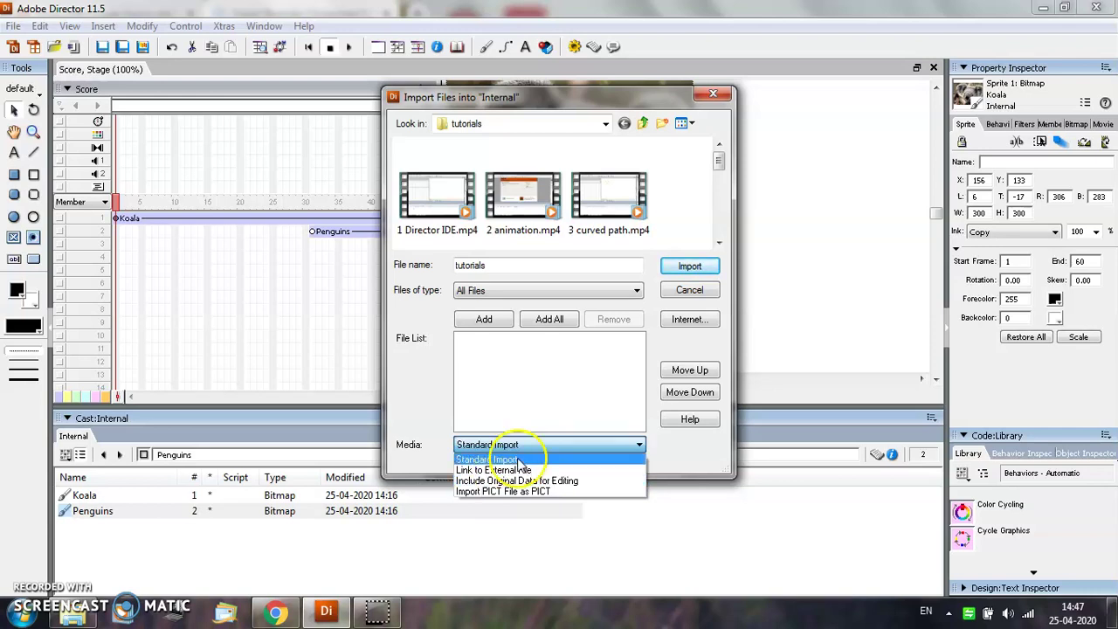
click(683, 295)
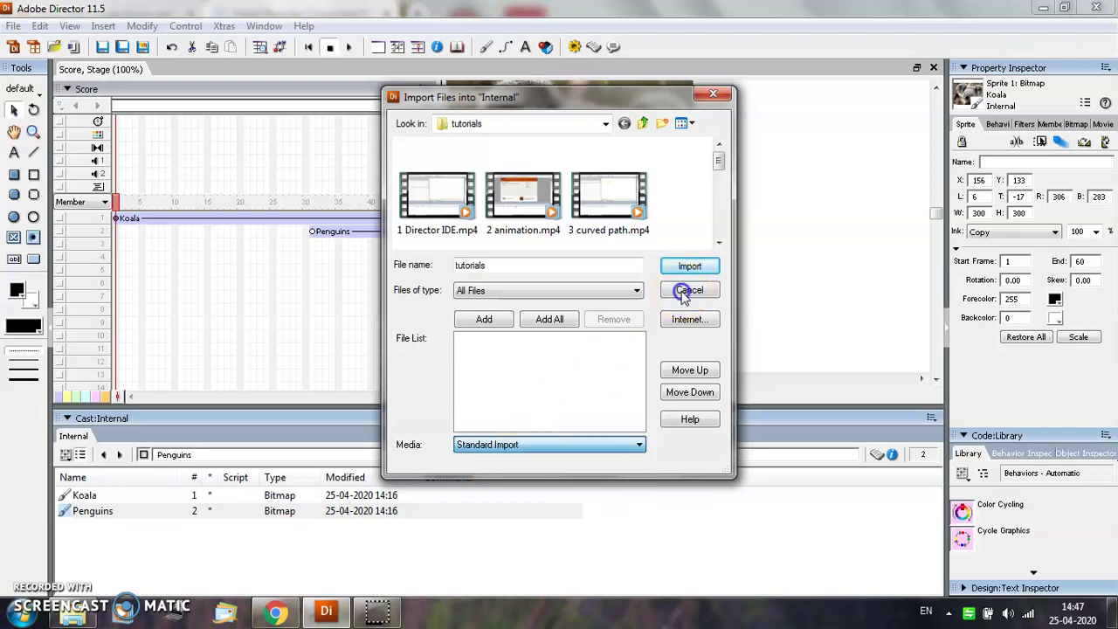
Cancel the import window and scroll the Score to the right.
click(683, 295)
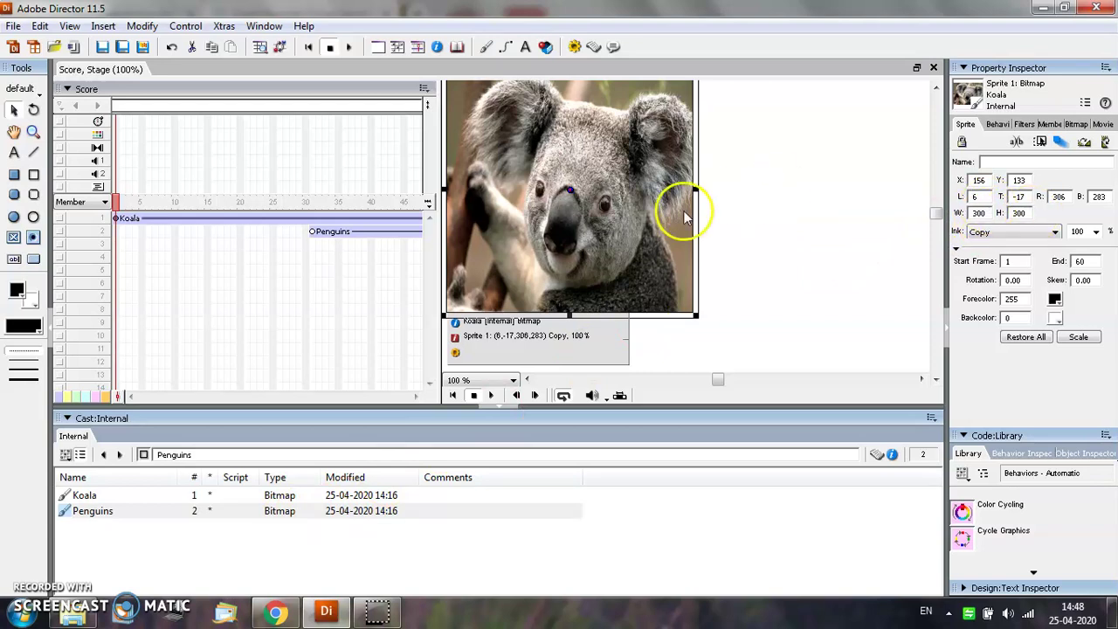
click(415, 396)
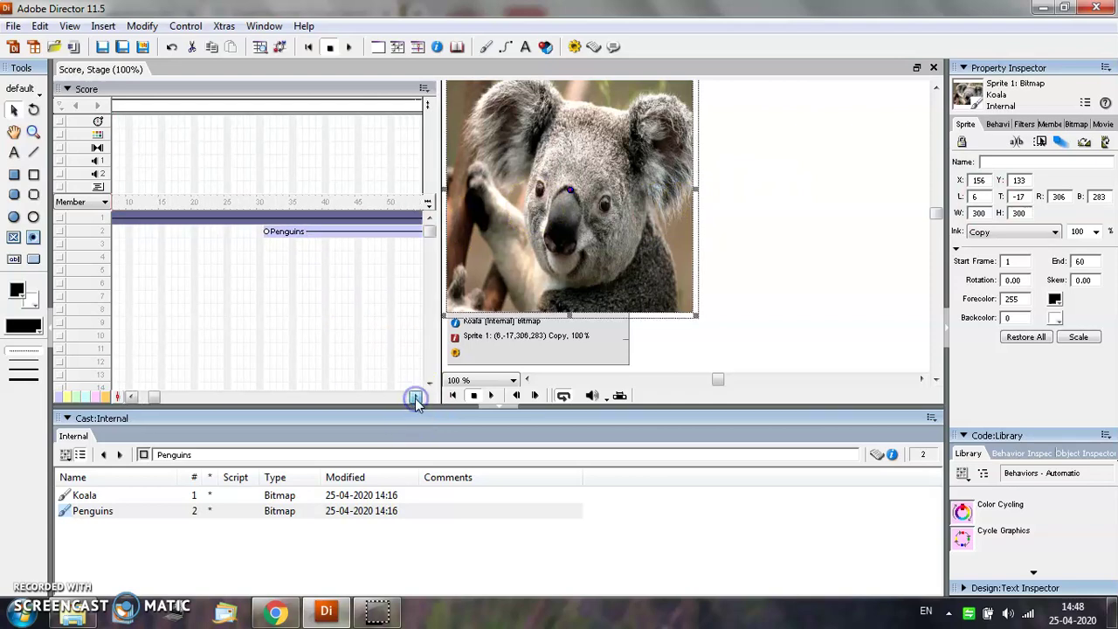
drag(415, 396, 416, 396)
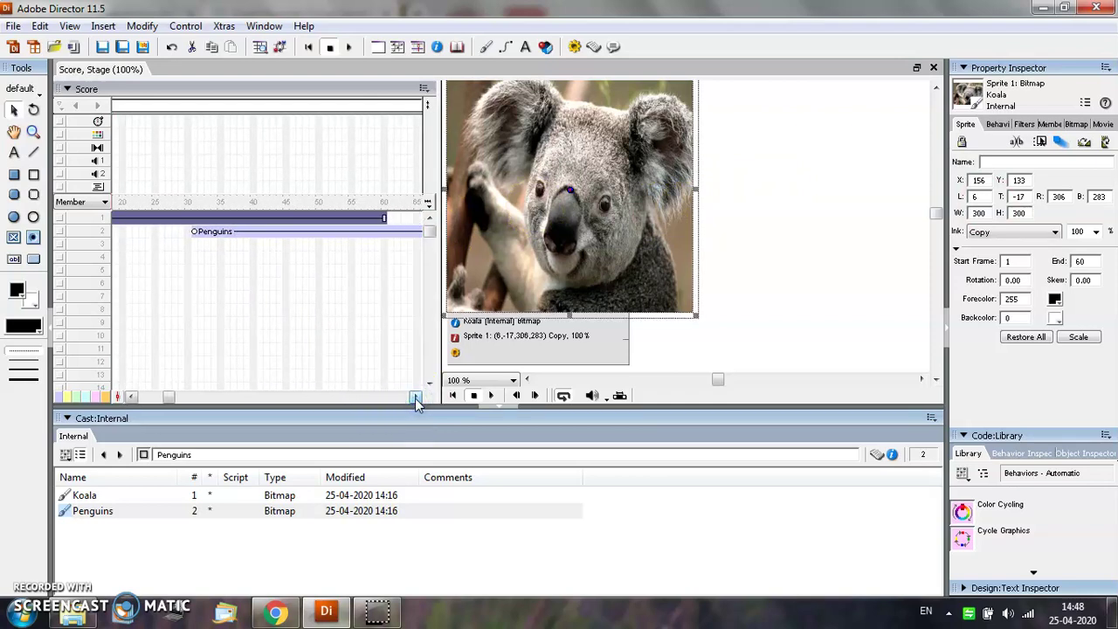
Select the Penguins sprite in channel 2, moving the playhead to frame 31.
click(196, 237)
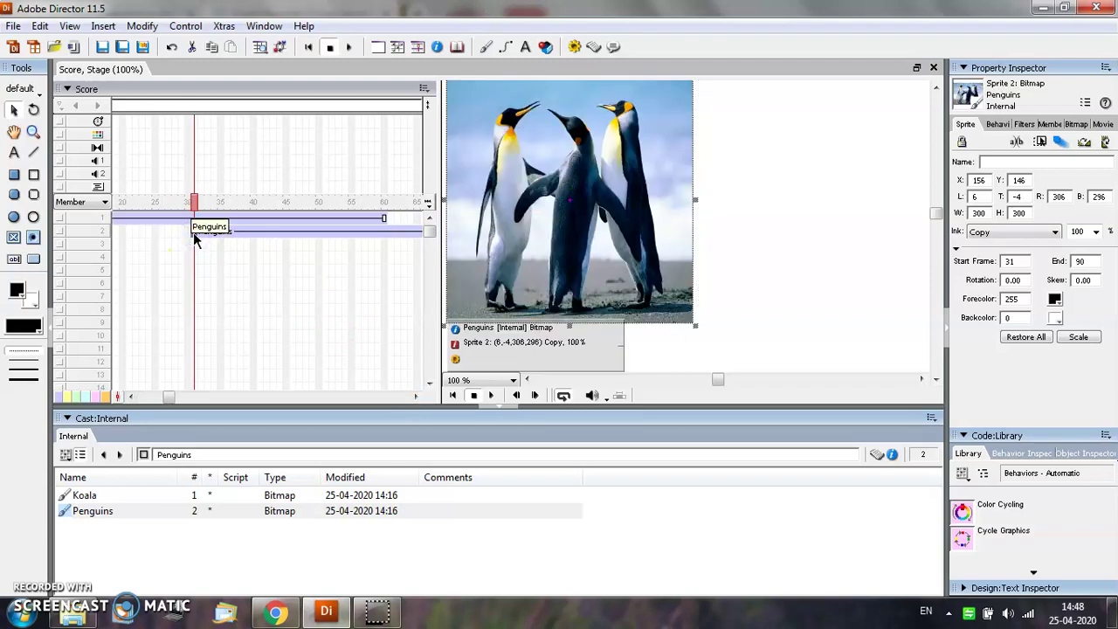
click(306, 237)
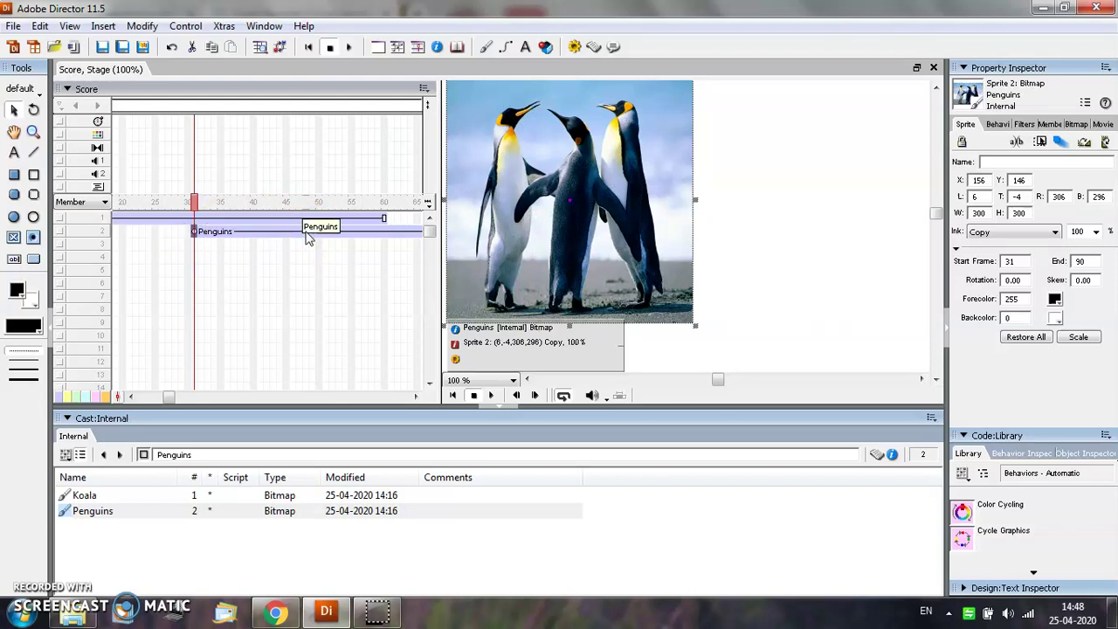
click(196, 230)
mouse_move(203, 239)
mouse_down()
mouse_move(320, 224)
mouse_move(417, 243)
mouse_move(462, 187)
mouse_move(500, 242)
mouse_up()
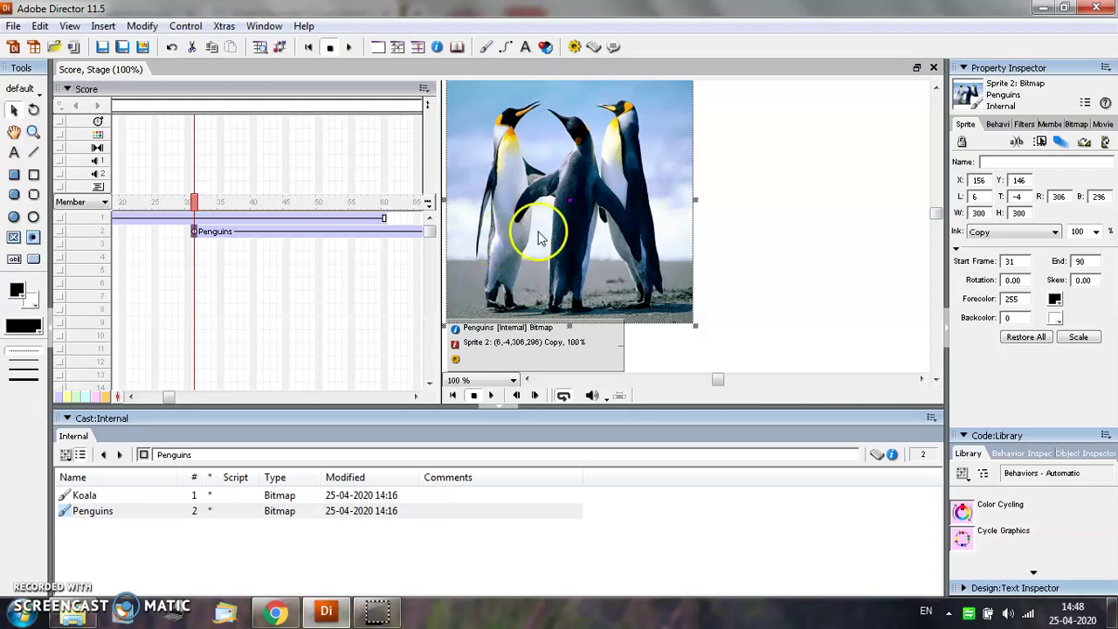
Show the Sprite Transitions behaviors in the Library and select the Koala sprite.
click(962, 472)
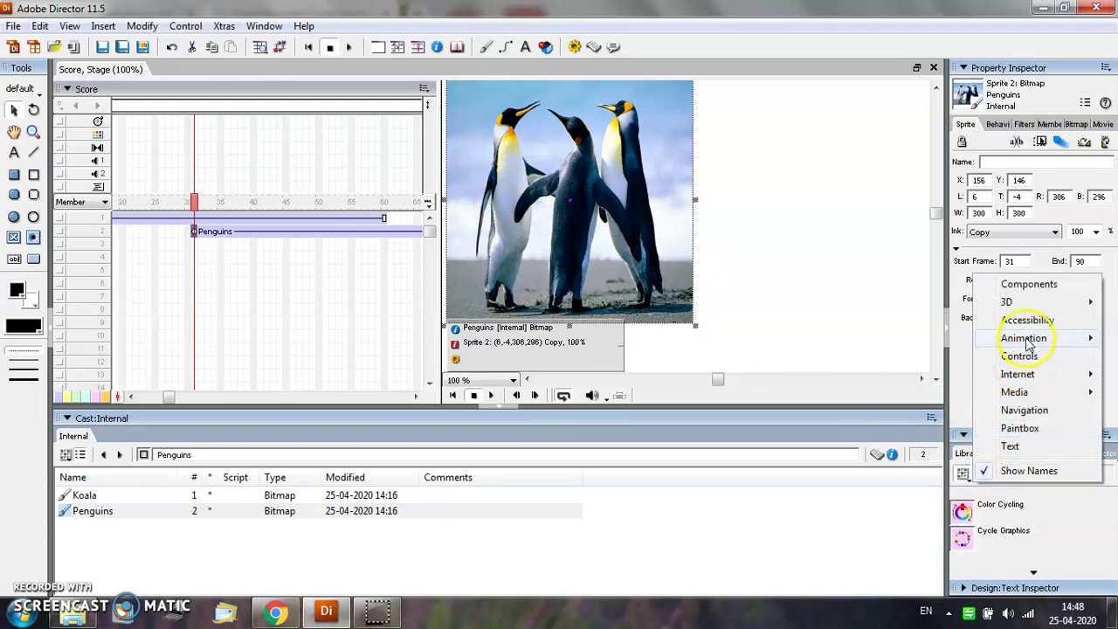
mouse_move(1028, 344)
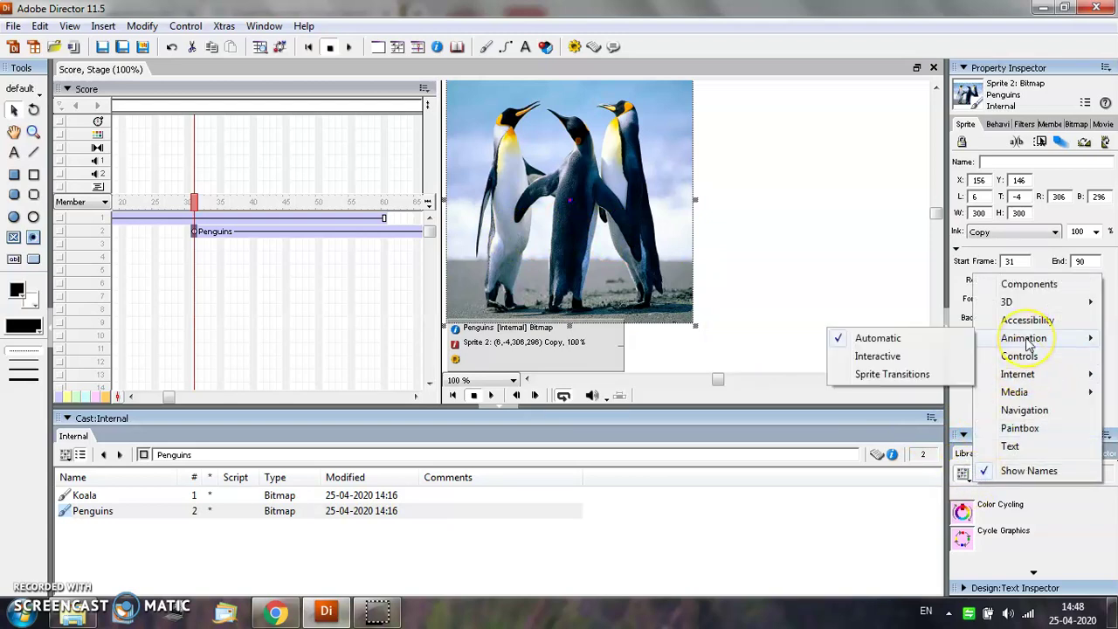
click(908, 376)
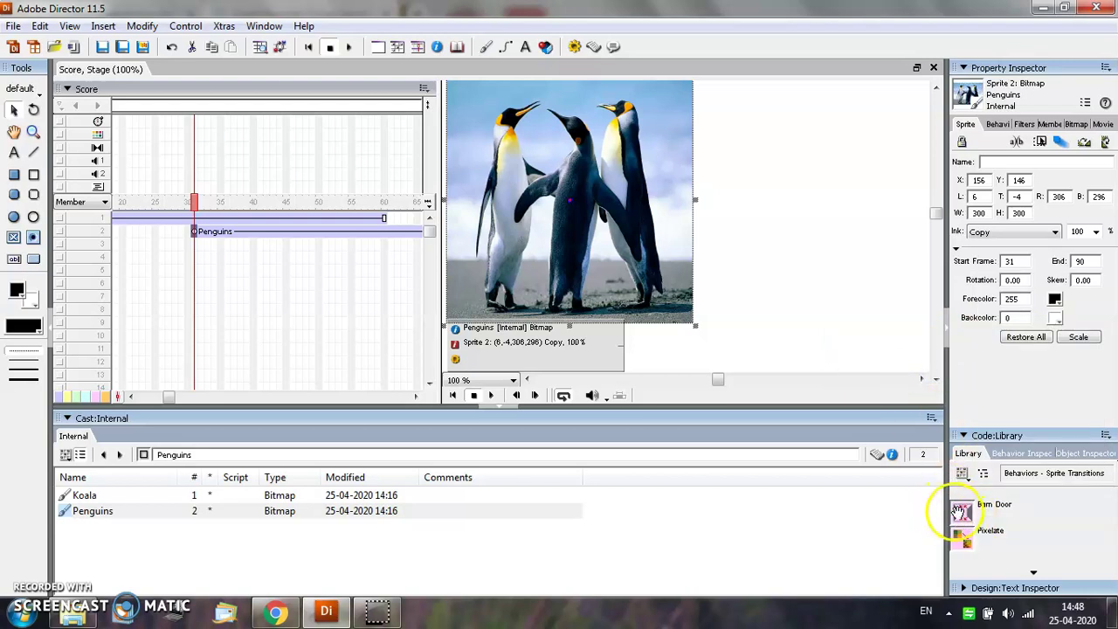
mouse_move(967, 516)
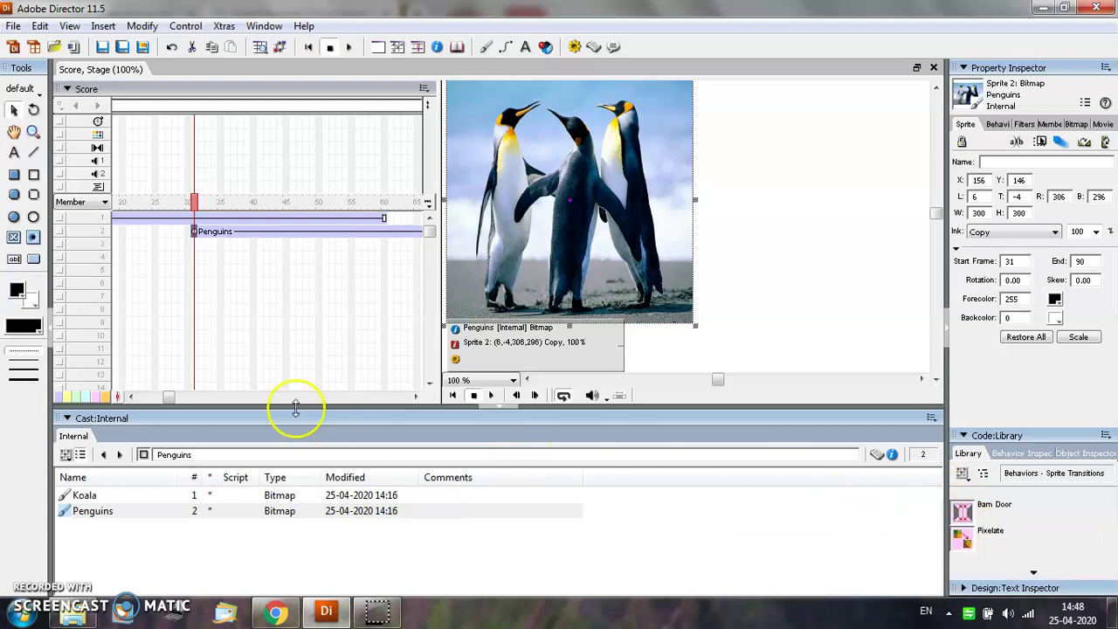
drag(169, 398, 137, 393)
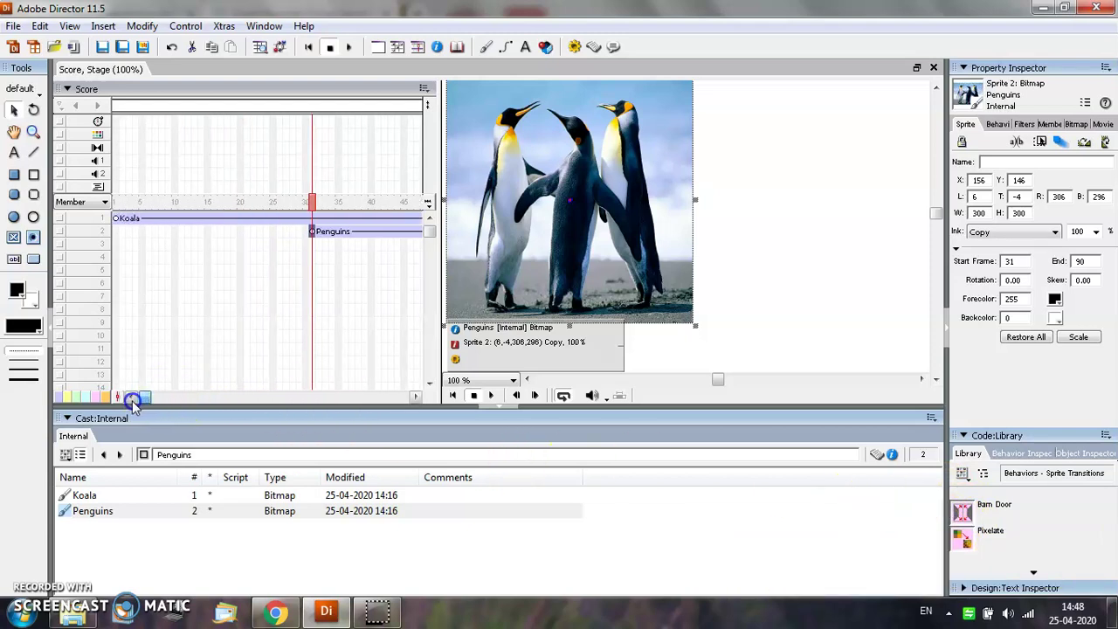
click(114, 218)
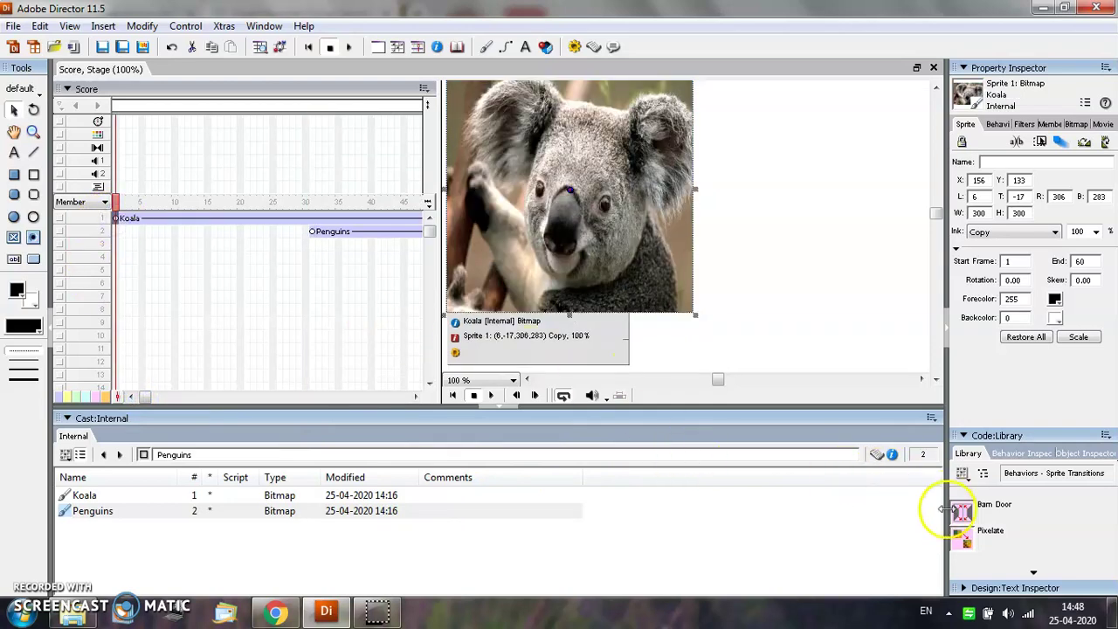
Apply Barn Door to the whole Koala sprite with a duration of 60.
drag(963, 511, 660, 245)
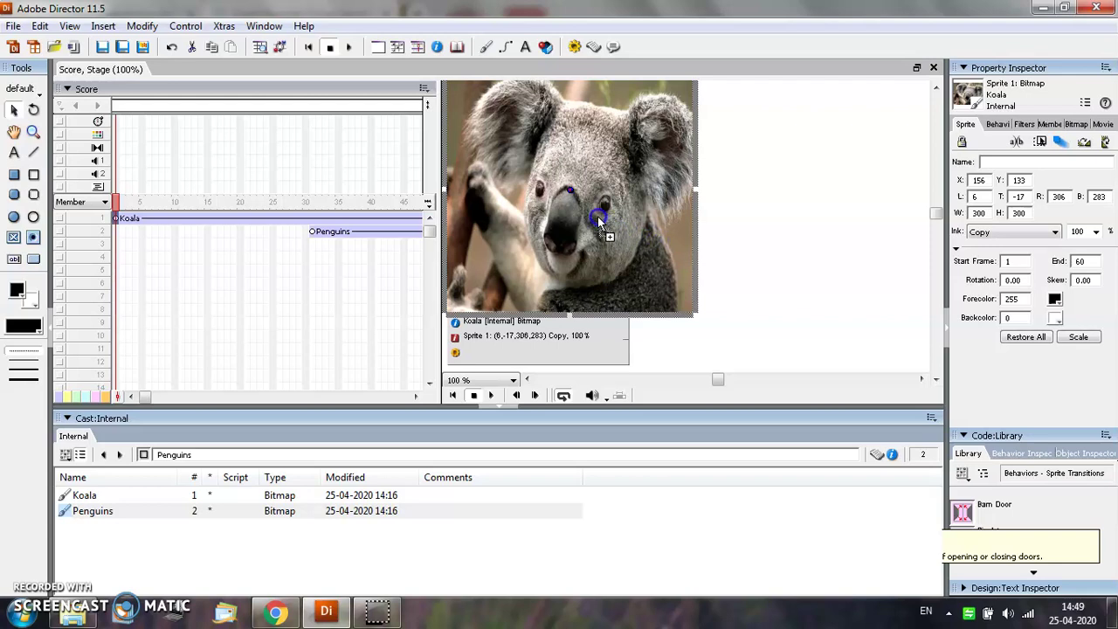
drag(597, 216, 597, 216)
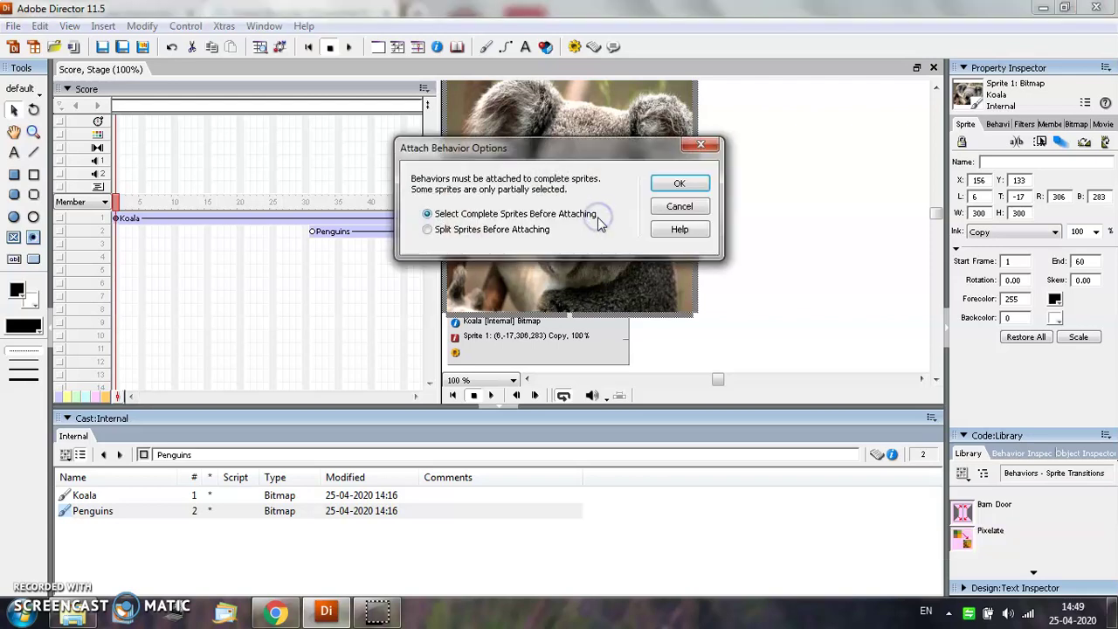
click(680, 187)
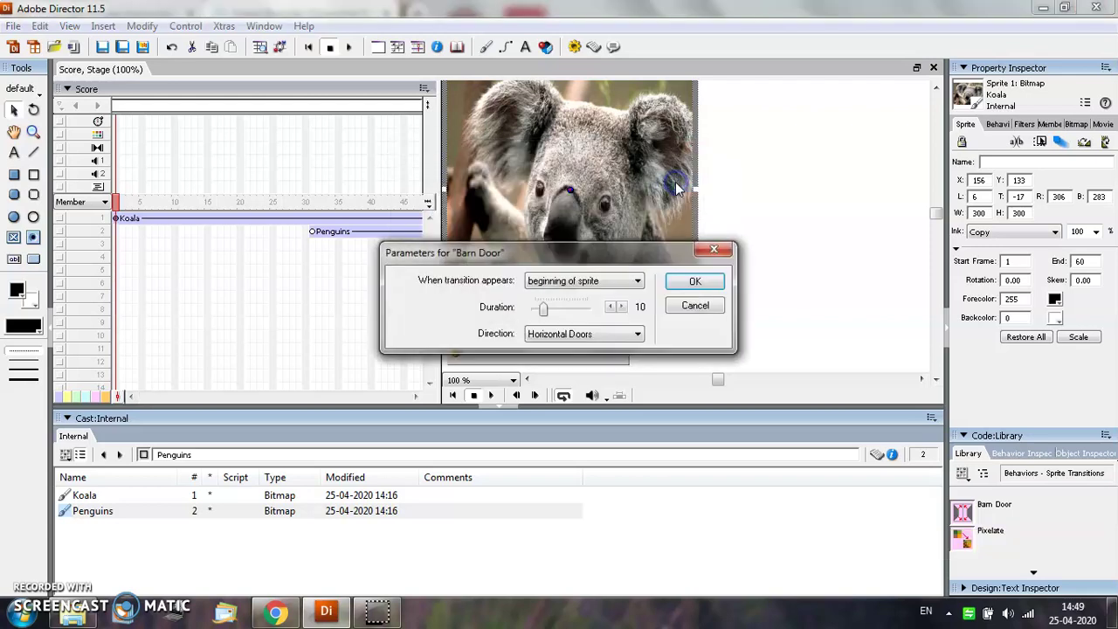
drag(545, 313, 600, 311)
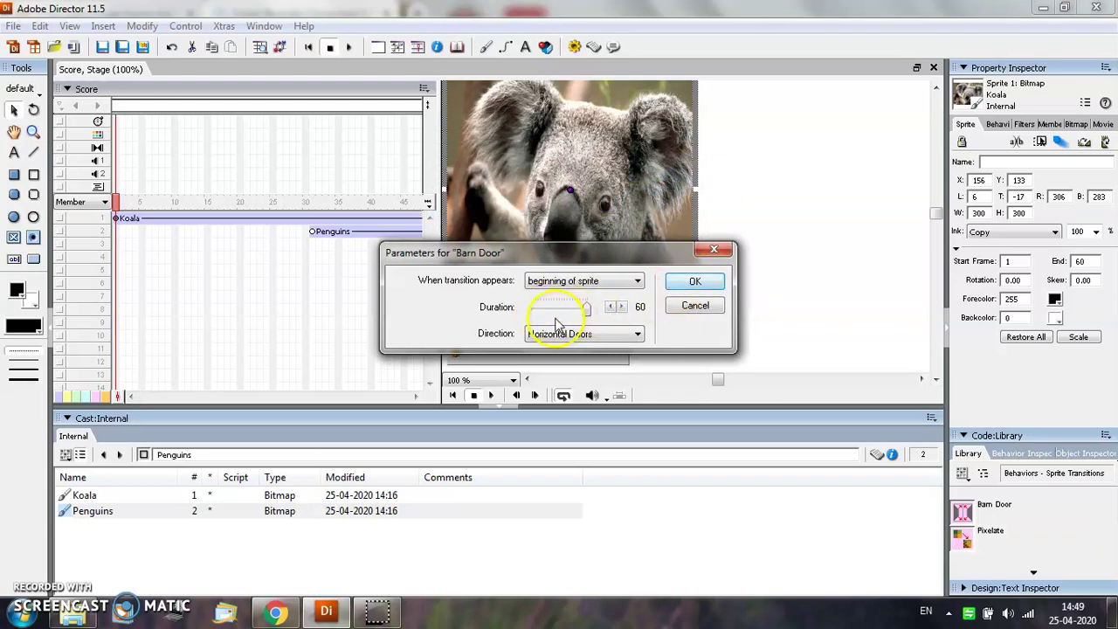
click(665, 283)
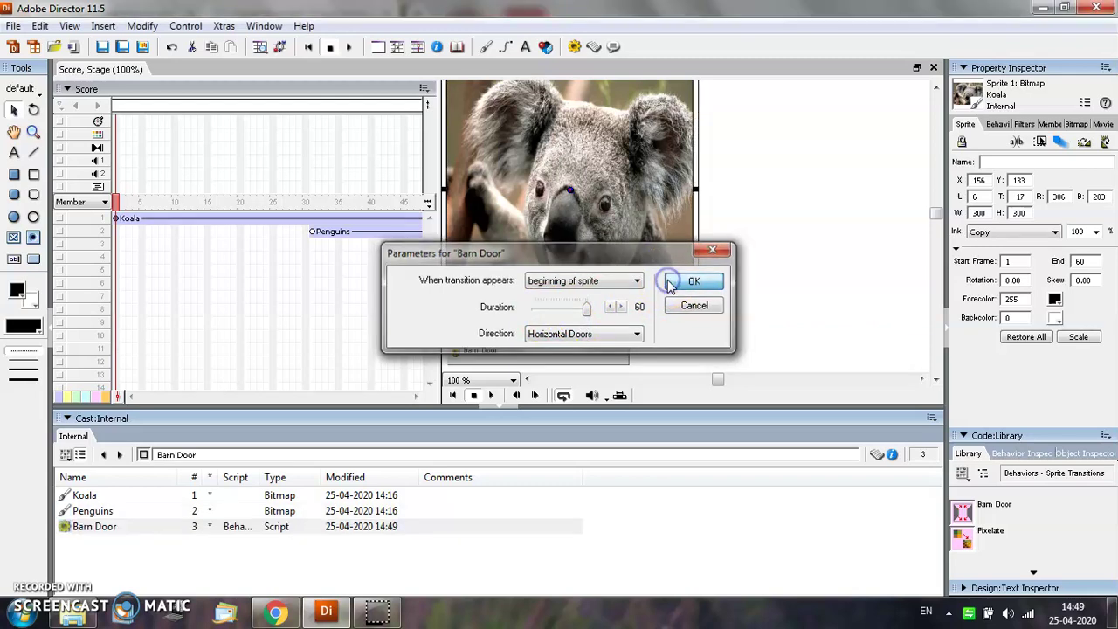
Apply Pixelate to the complete Penguins sprite with a duration of 60.
click(312, 232)
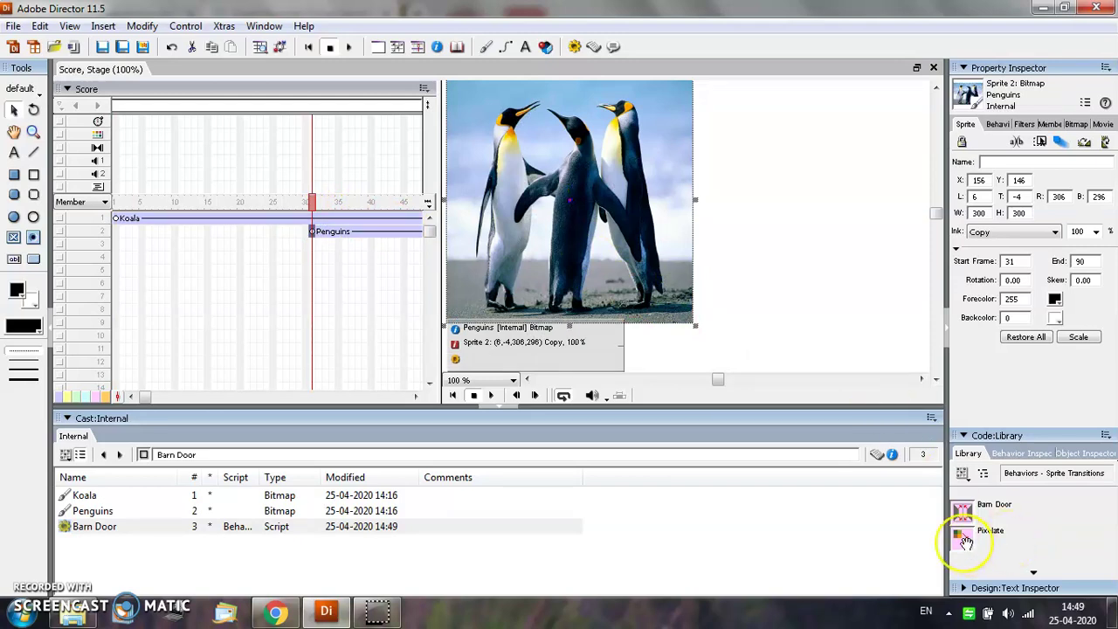
drag(965, 541, 620, 234)
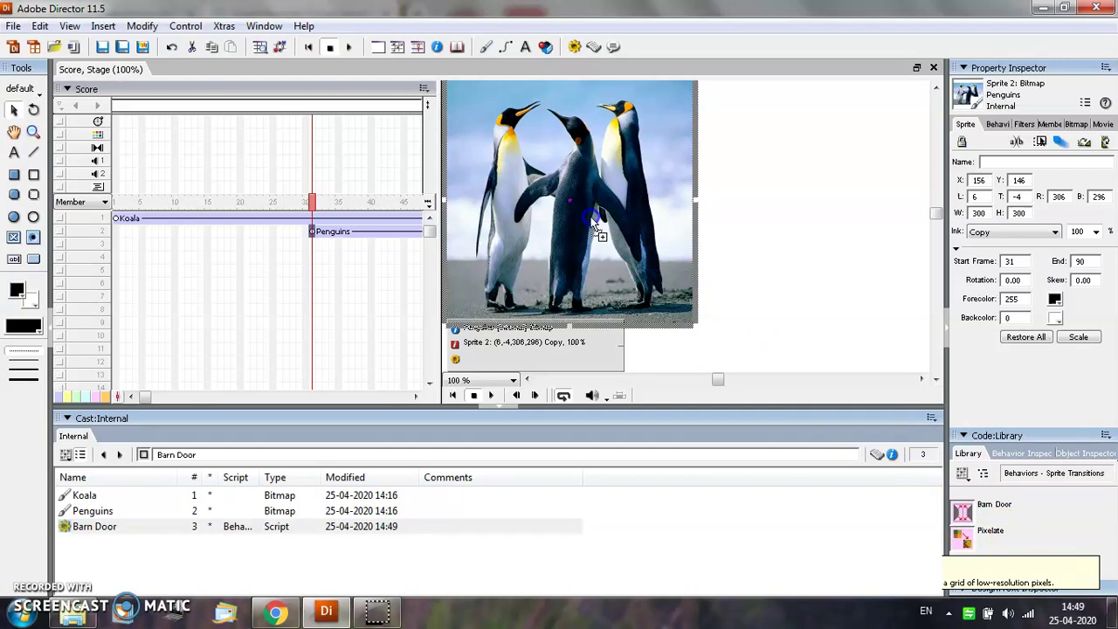
drag(594, 225, 592, 224)
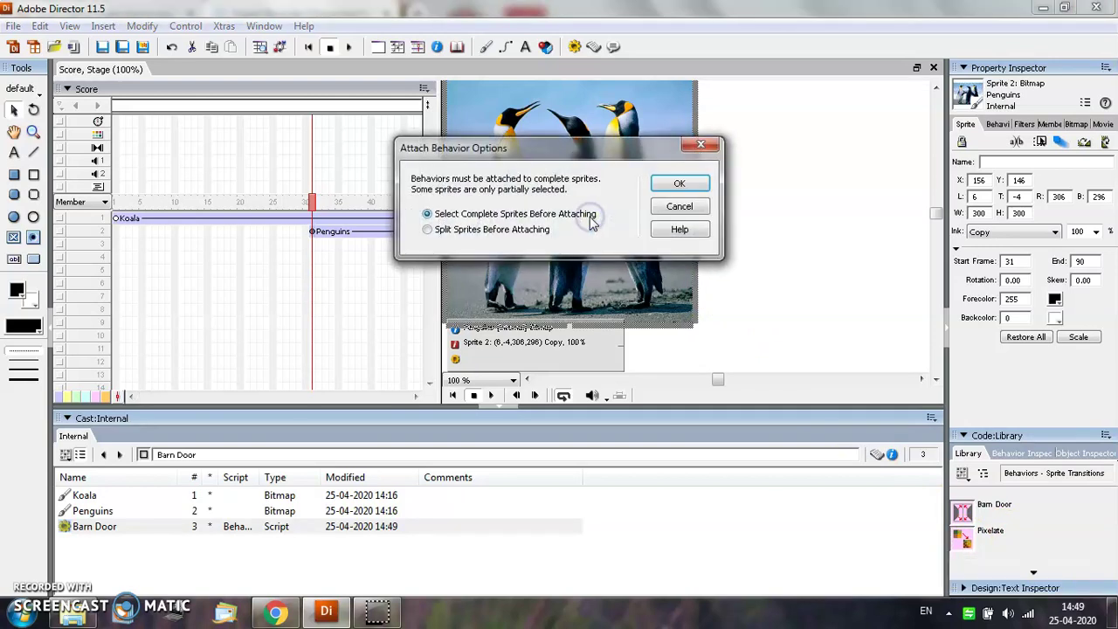
click(680, 184)
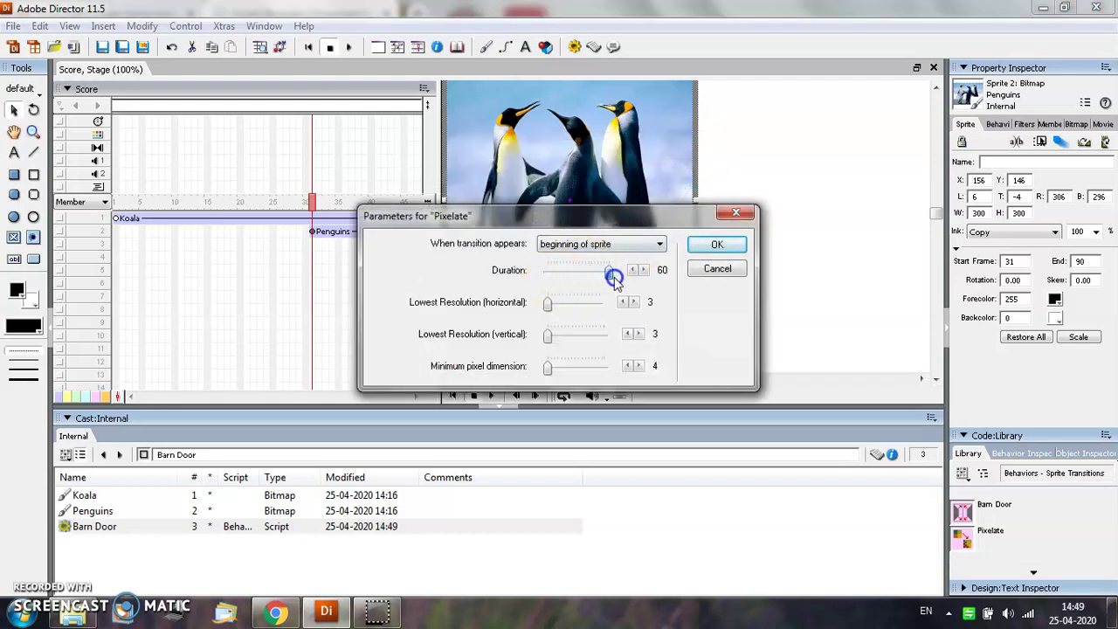
click(712, 248)
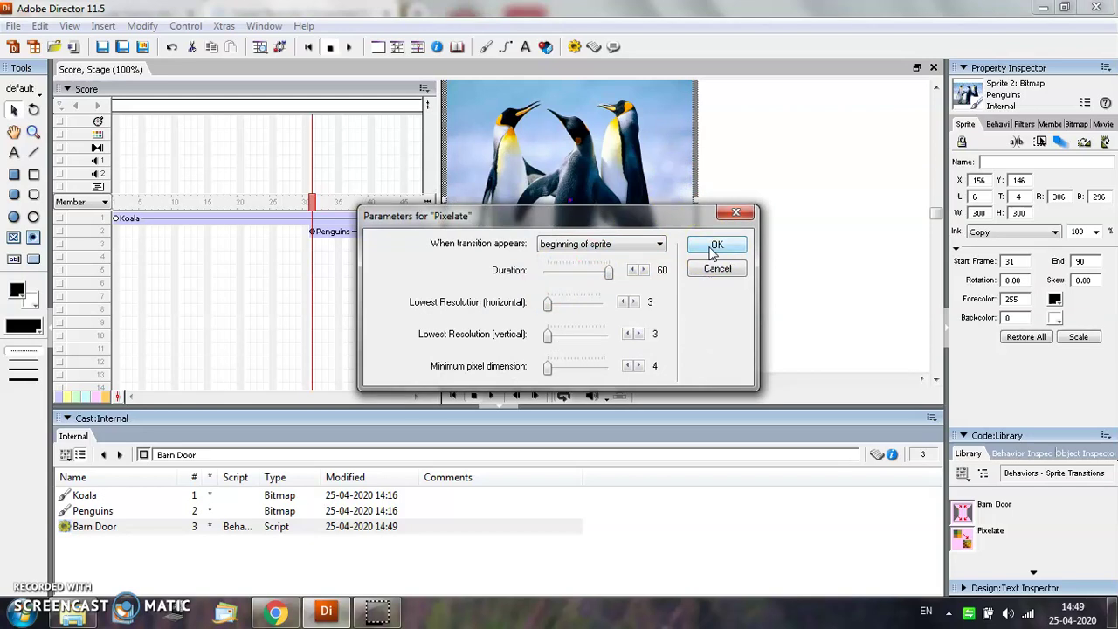
click(713, 250)
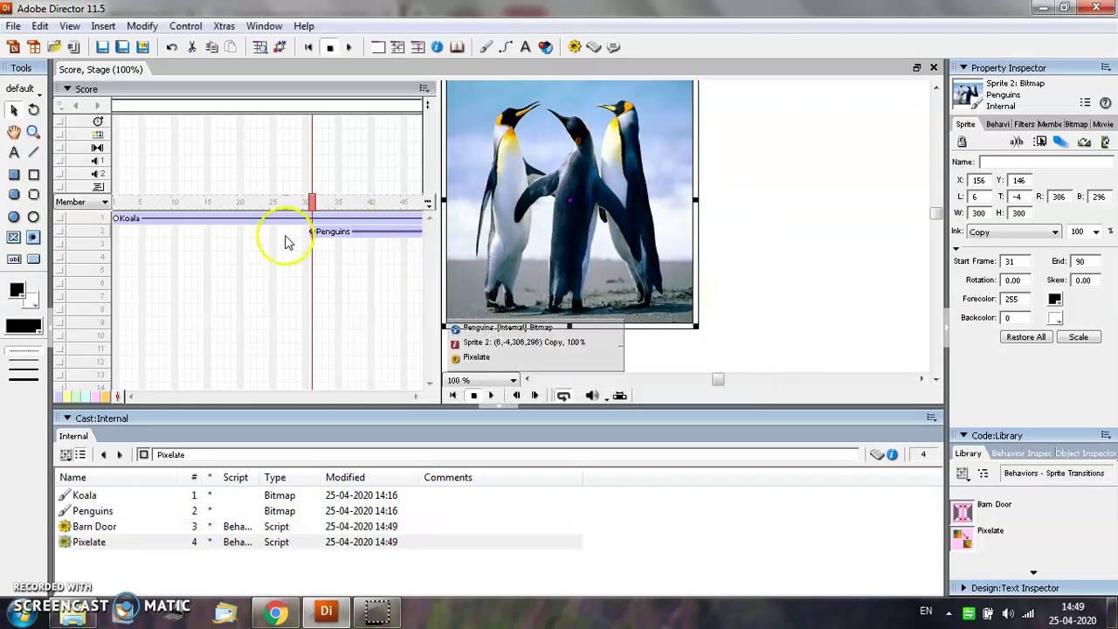
Import sound1.mp3 and sound2.mp3 from the tutorials folder as cast members 5 and 6.
click(118, 219)
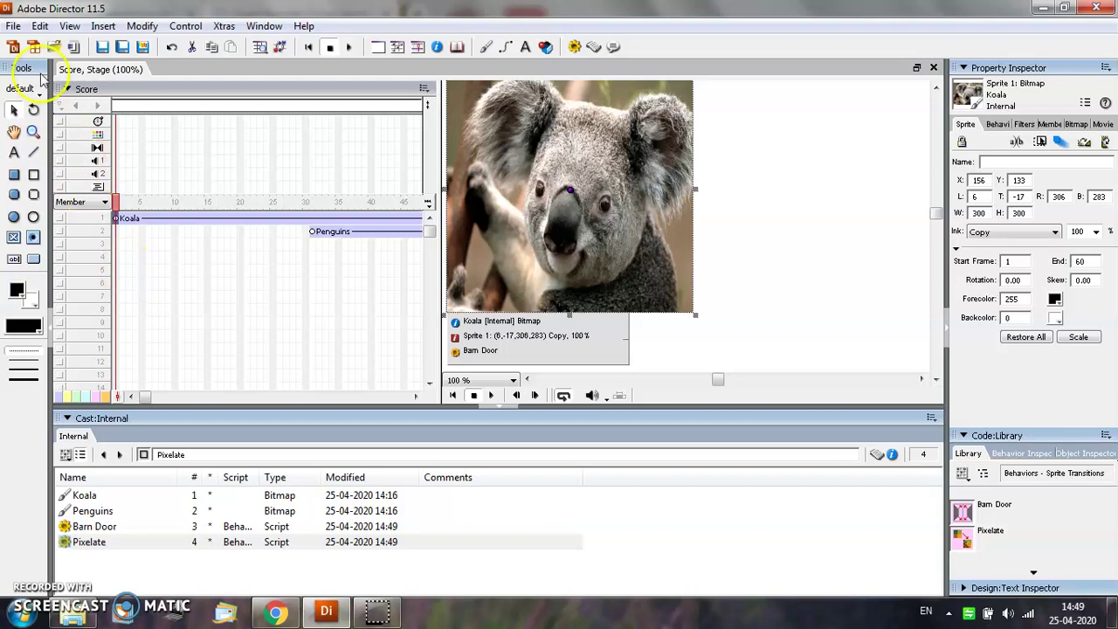
click(11, 27)
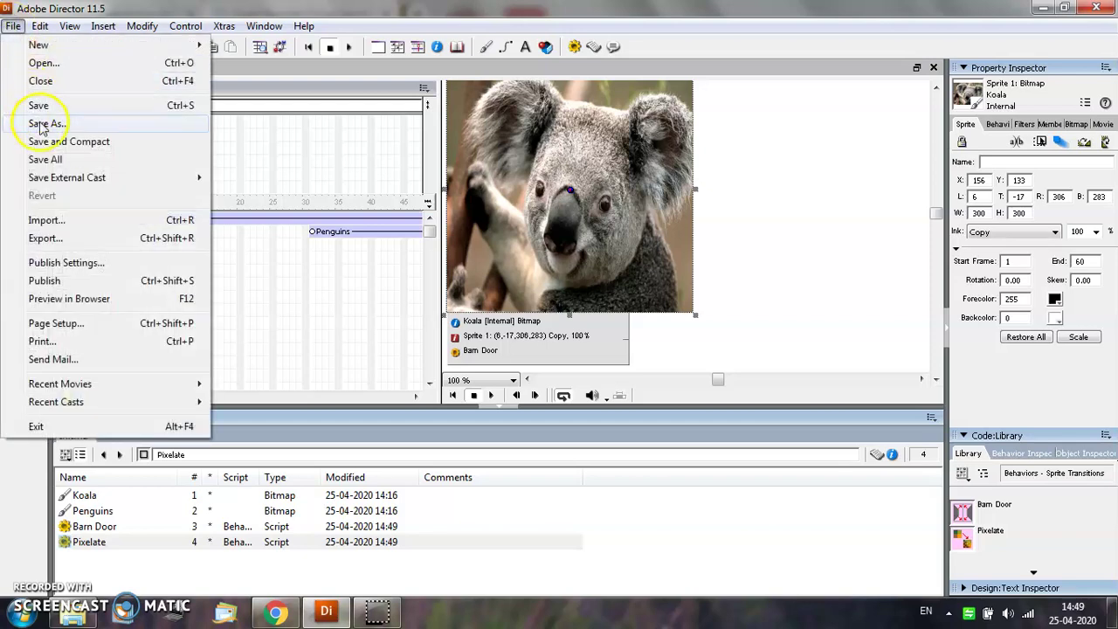
click(42, 219)
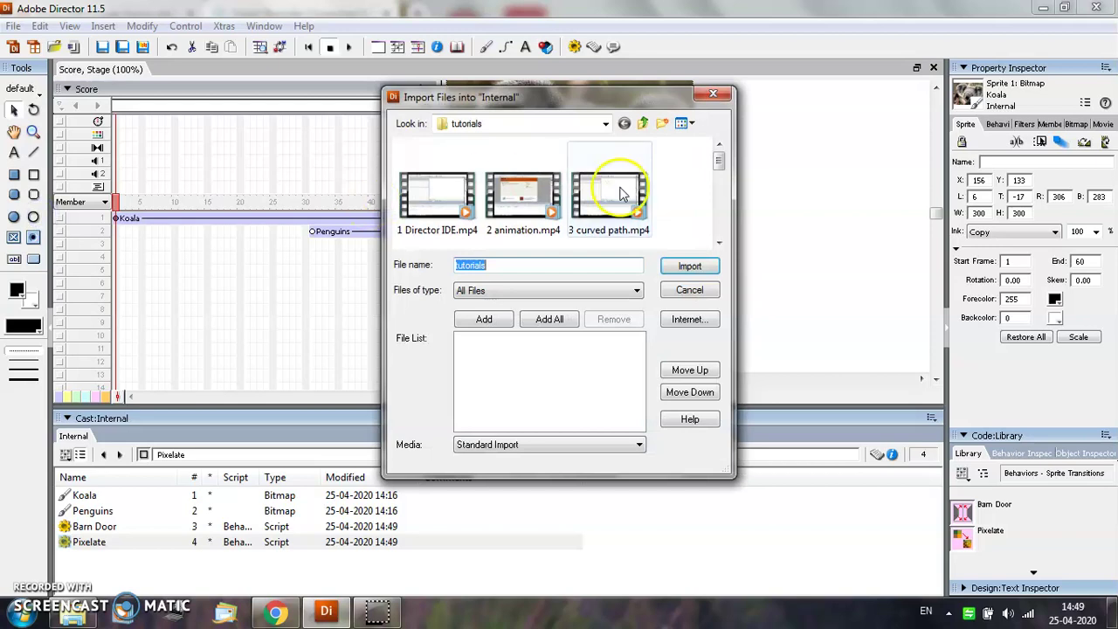
drag(717, 160, 720, 231)
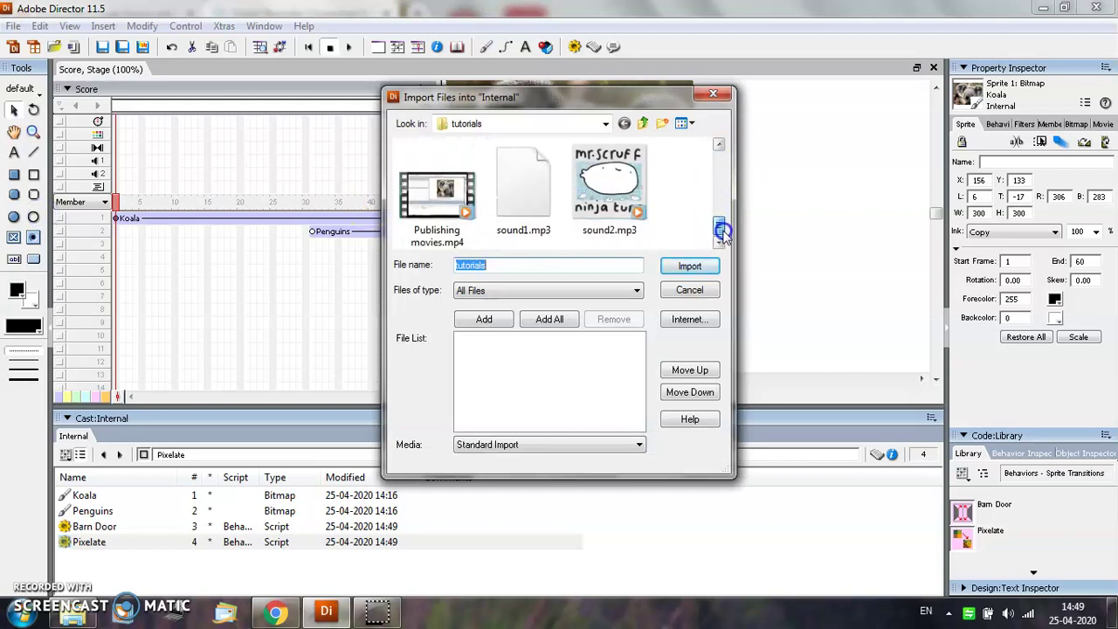
click(520, 219)
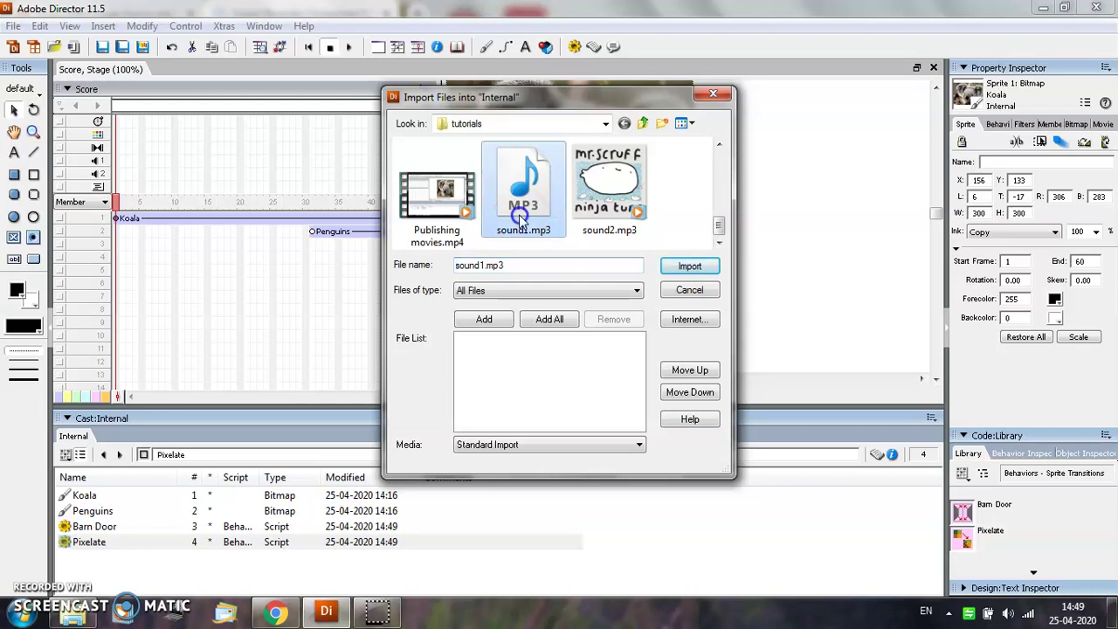
ctrl+click(591, 218)
click(676, 268)
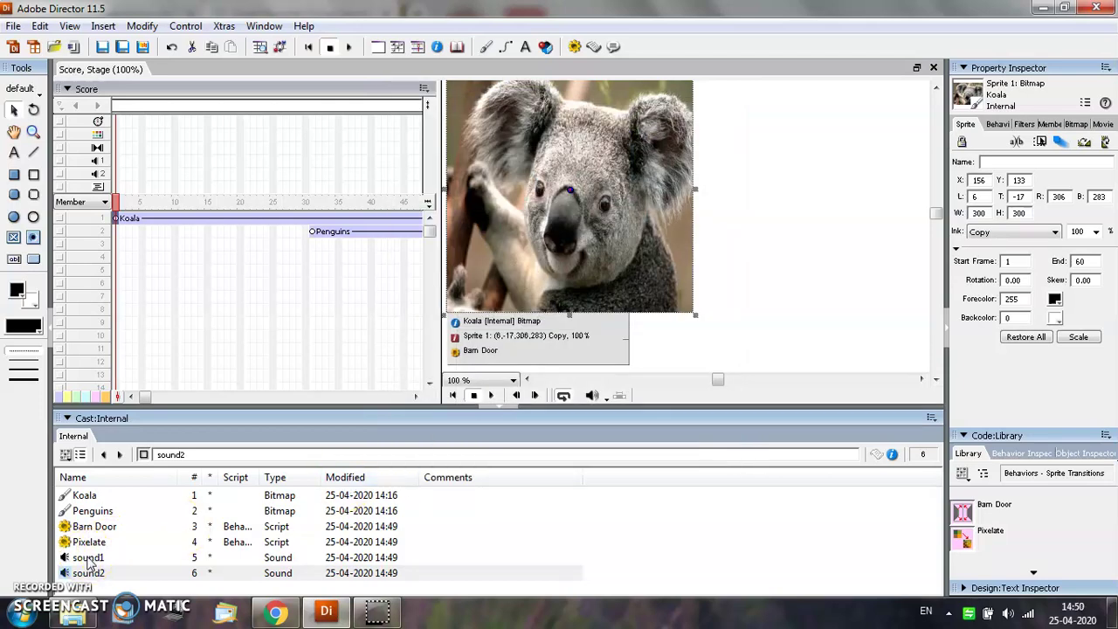
Place sound1 in sound channel 1 spanning frames 1–60.
click(87, 557)
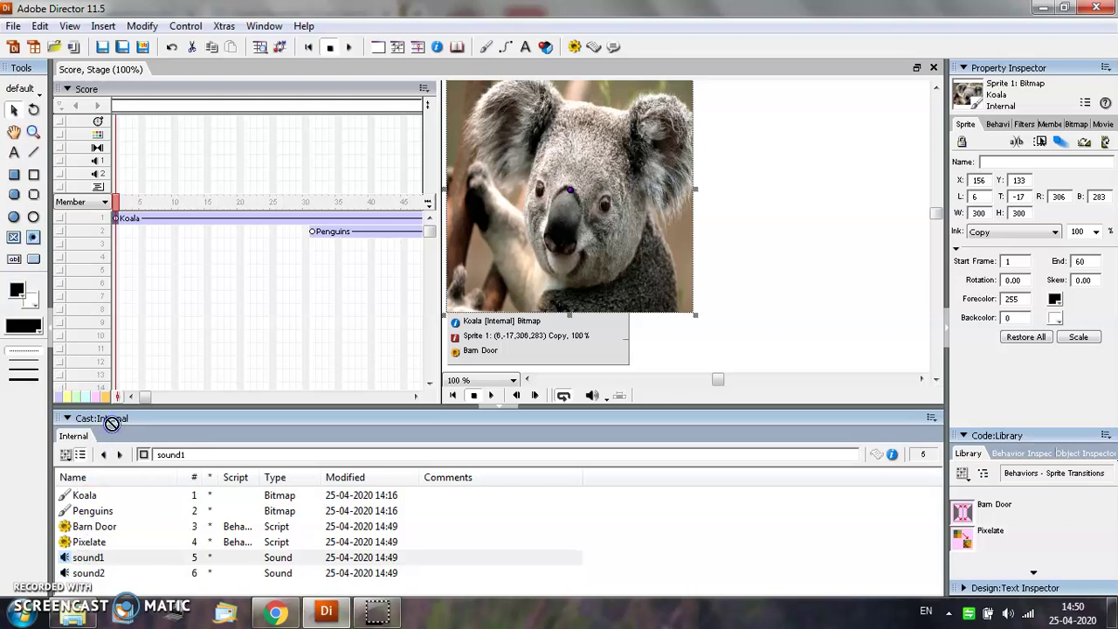
drag(112, 423, 114, 163)
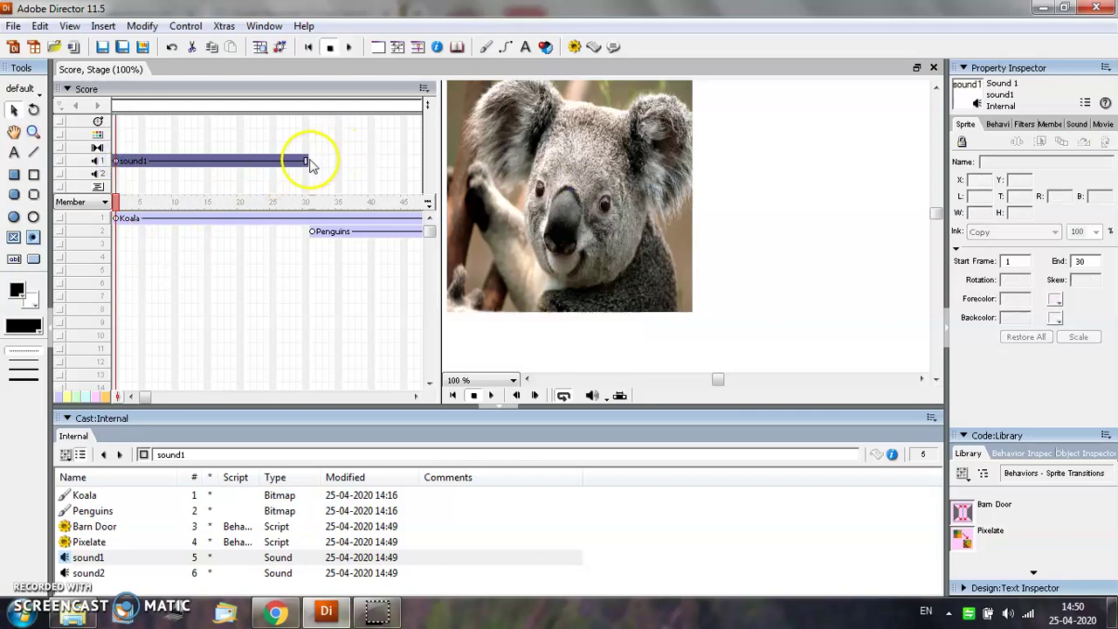
drag(306, 166, 409, 163)
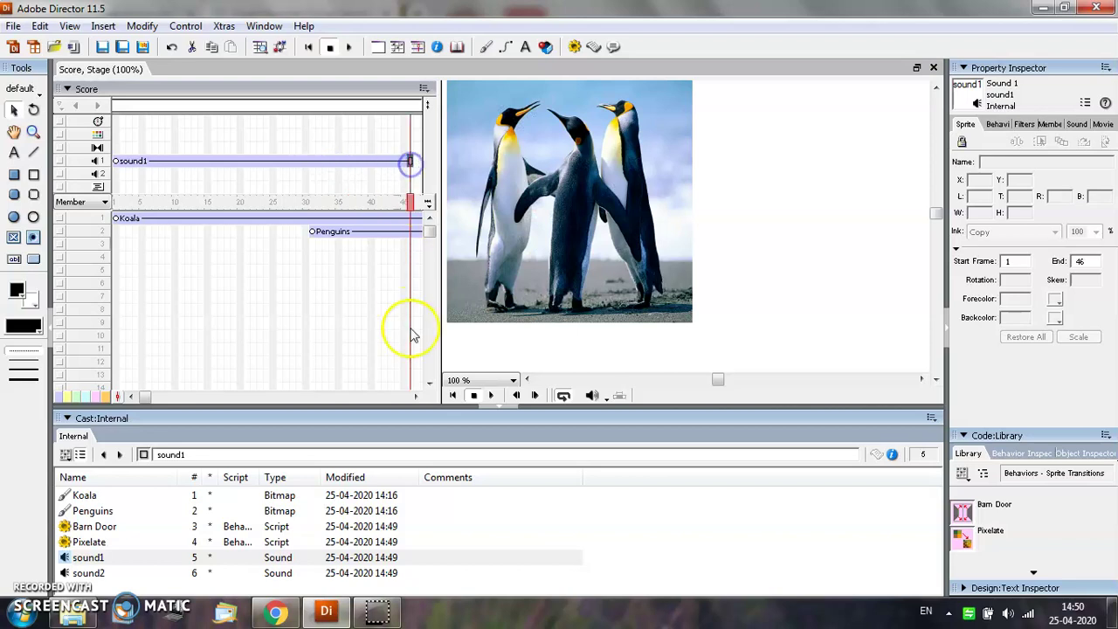
click(416, 397)
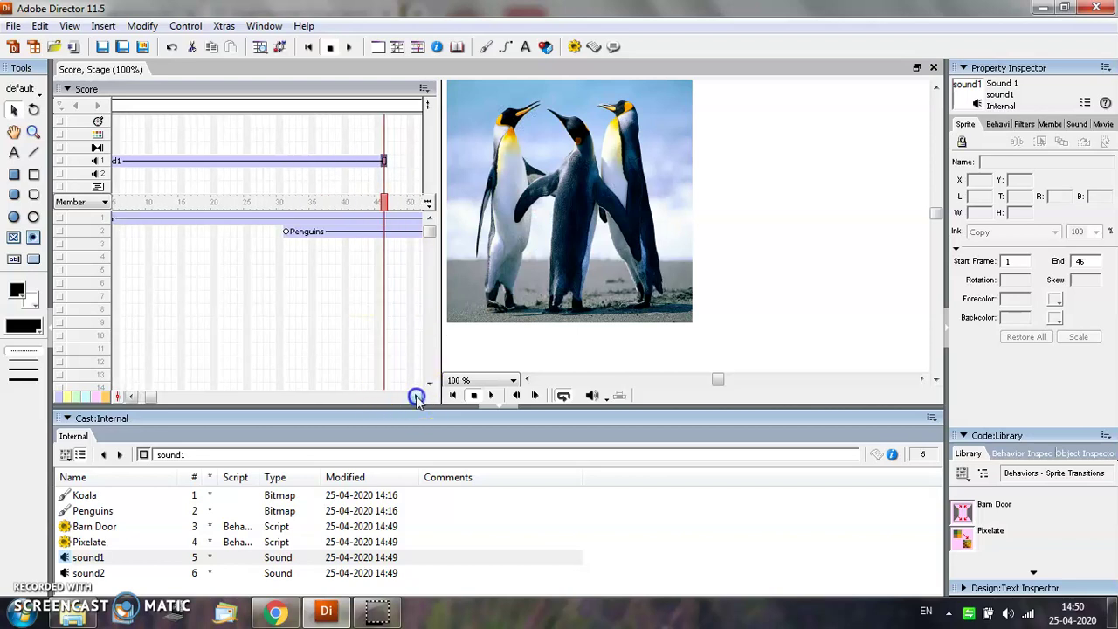
drag(416, 397, 415, 397)
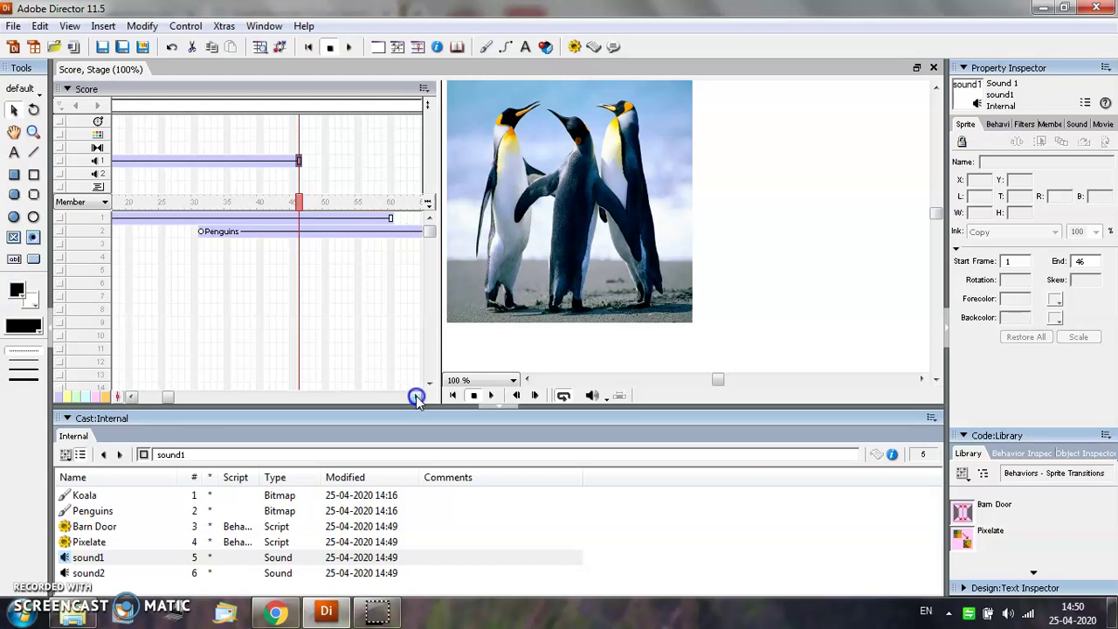
drag(298, 161, 372, 160)
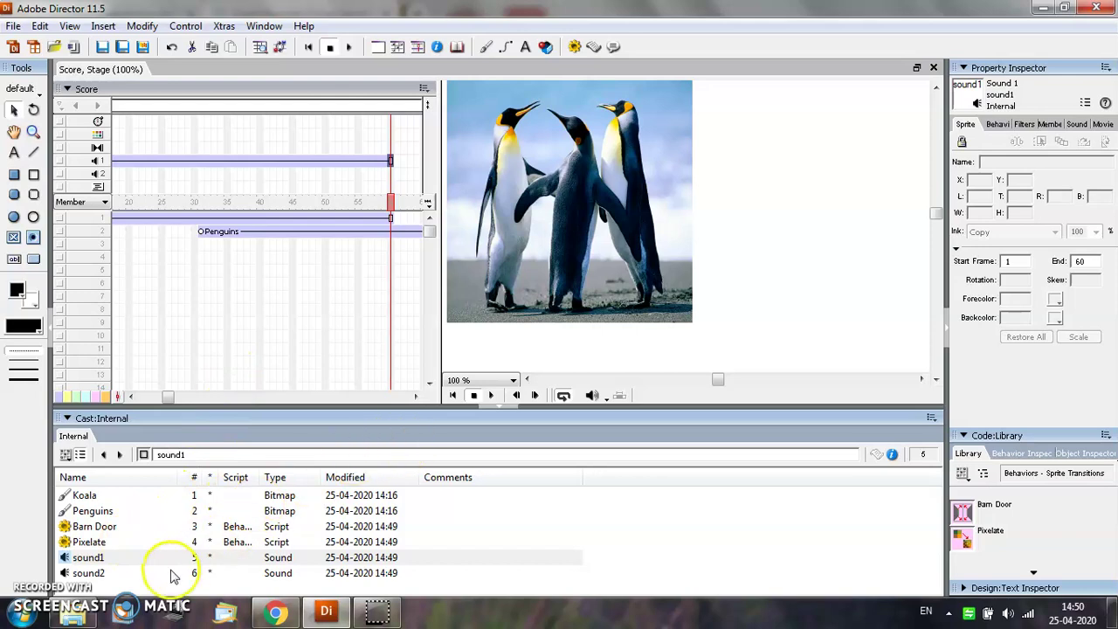
Place sound2 in sound channel 1 from frame 61 through frame 90.
click(137, 576)
drag(276, 441, 397, 167)
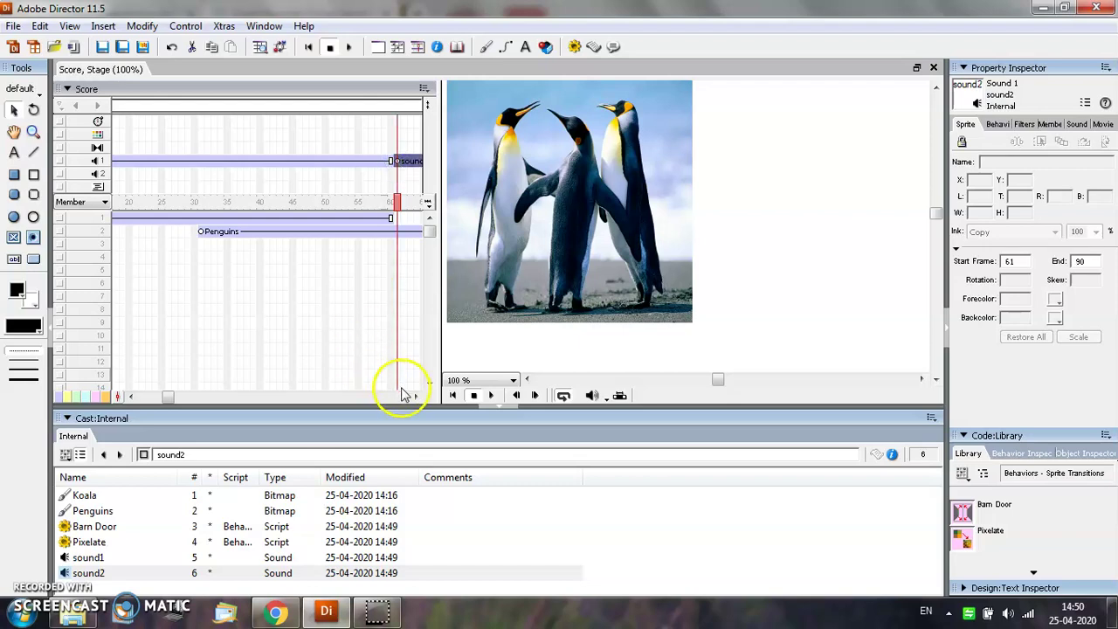
click(415, 396)
drag(416, 396, 416, 396)
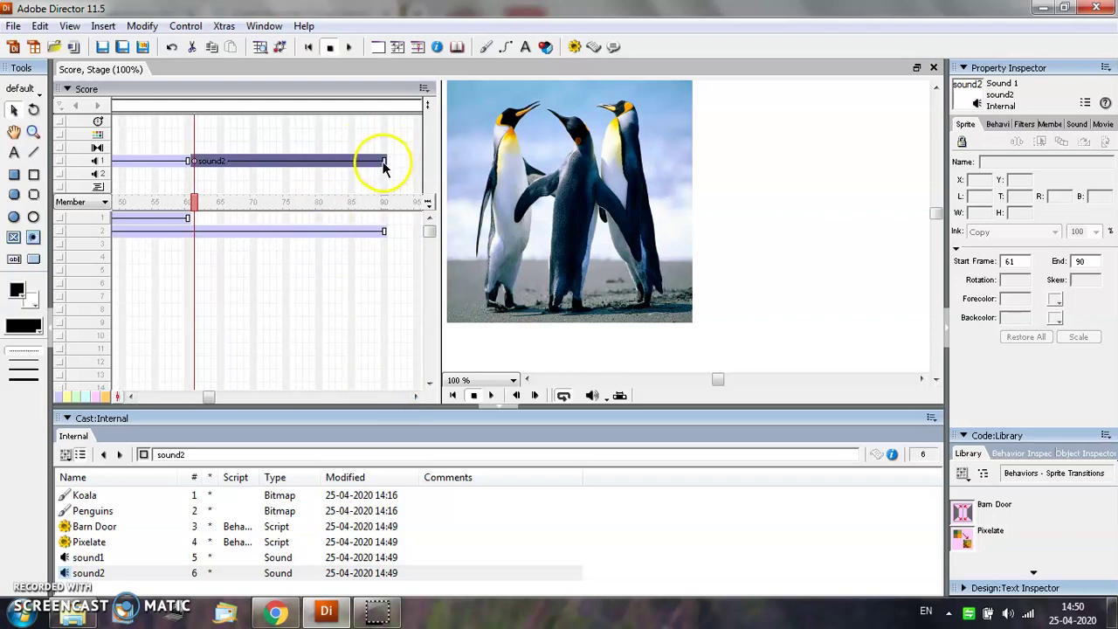
drag(208, 396, 140, 395)
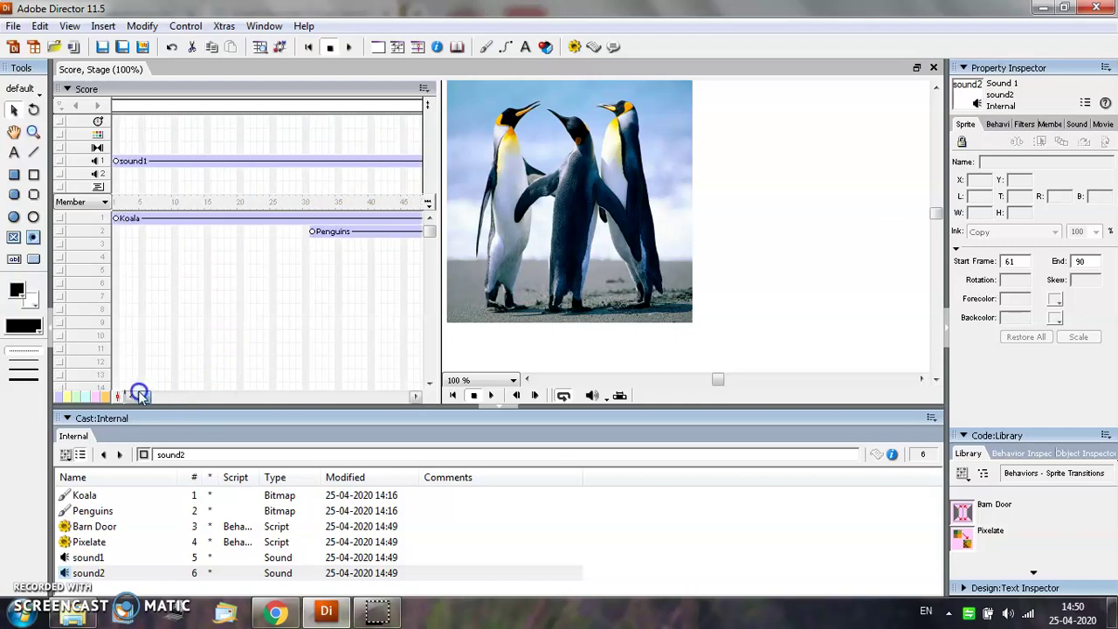
click(116, 218)
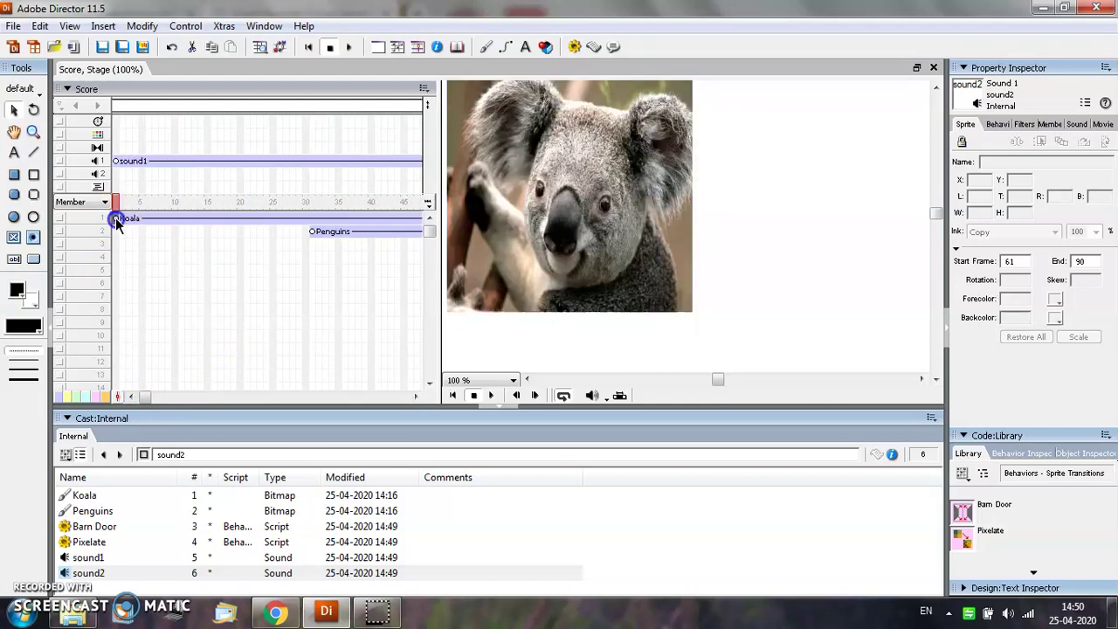
click(354, 50)
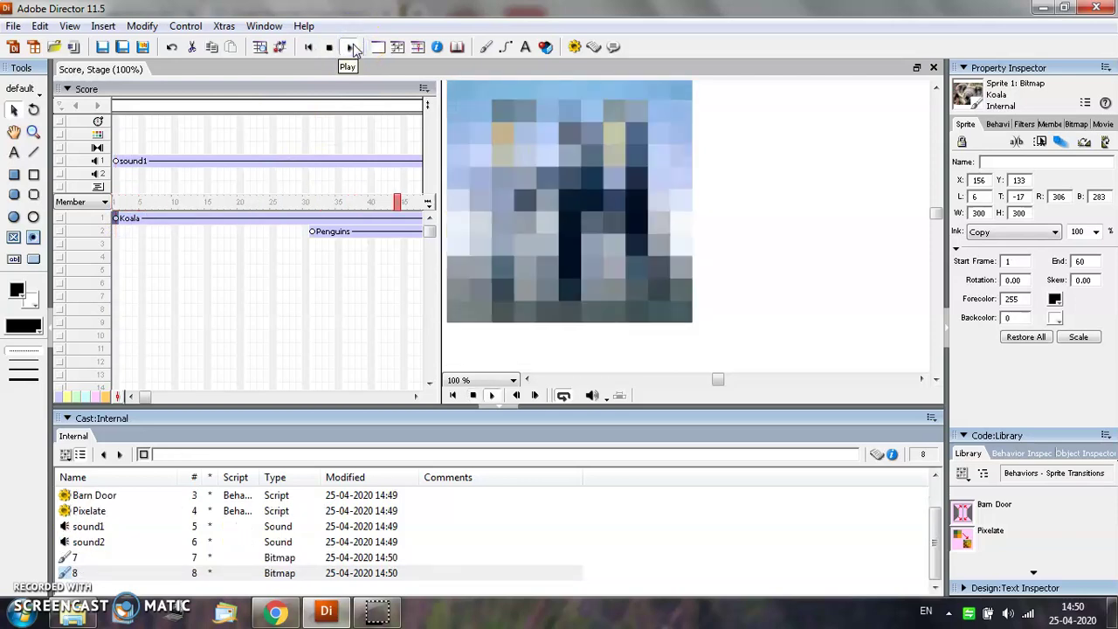
click(330, 48)
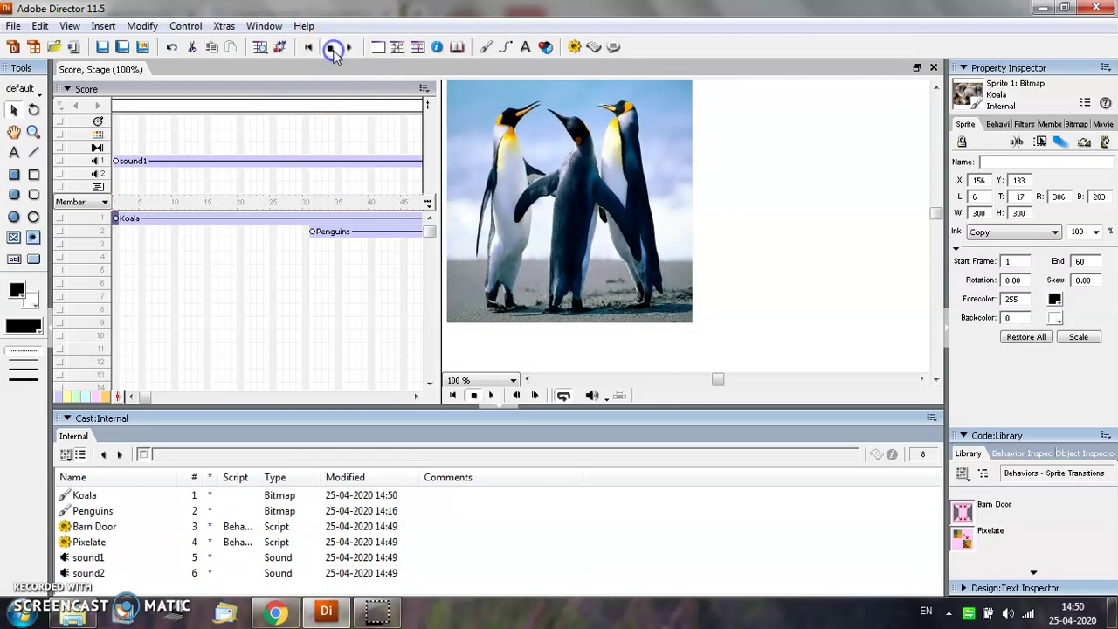